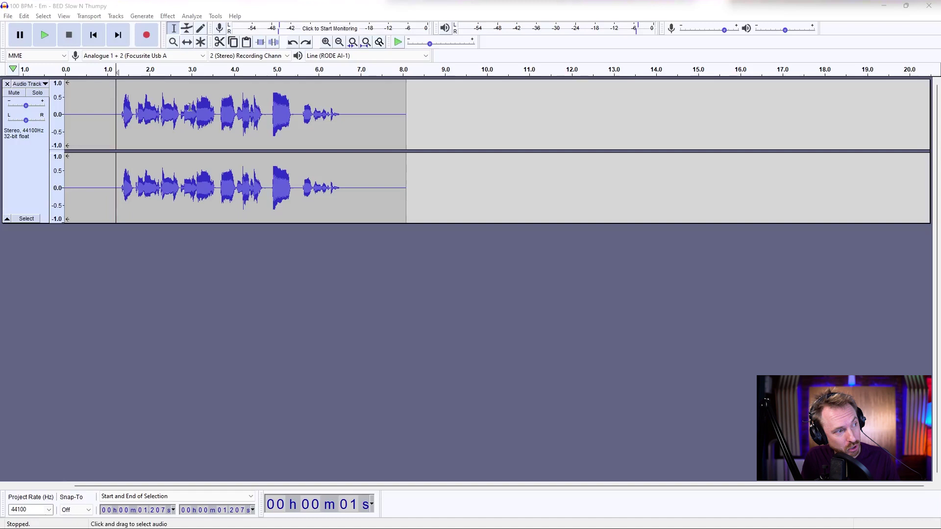
# - Play back the recording, then list only the newly added plug-ins in the Plug-in Manager
pyautogui.click(114, 69)
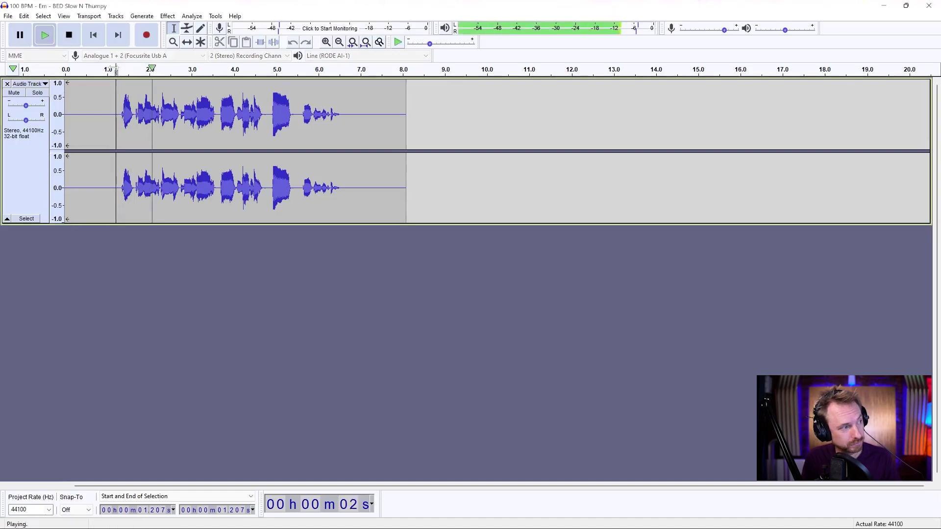
pyautogui.click(69, 35)
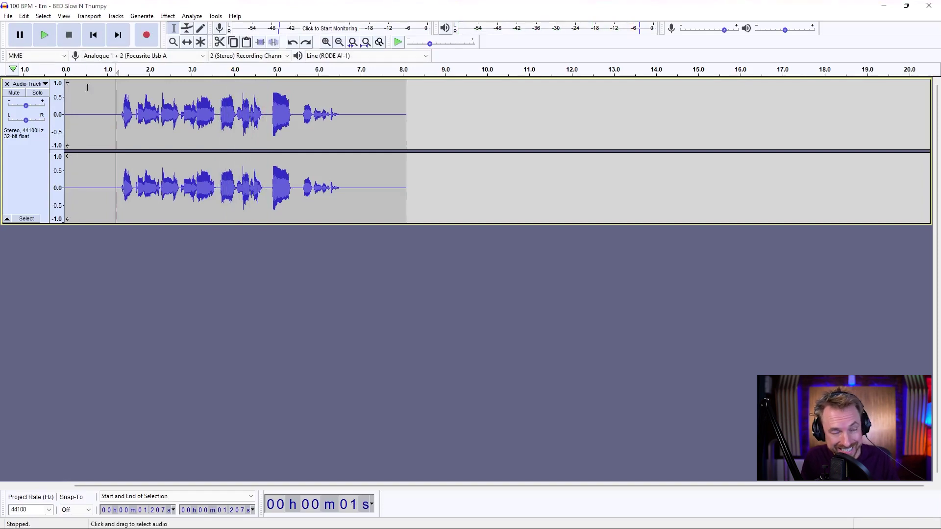
pyautogui.click(165, 17)
pyautogui.click(212, 16)
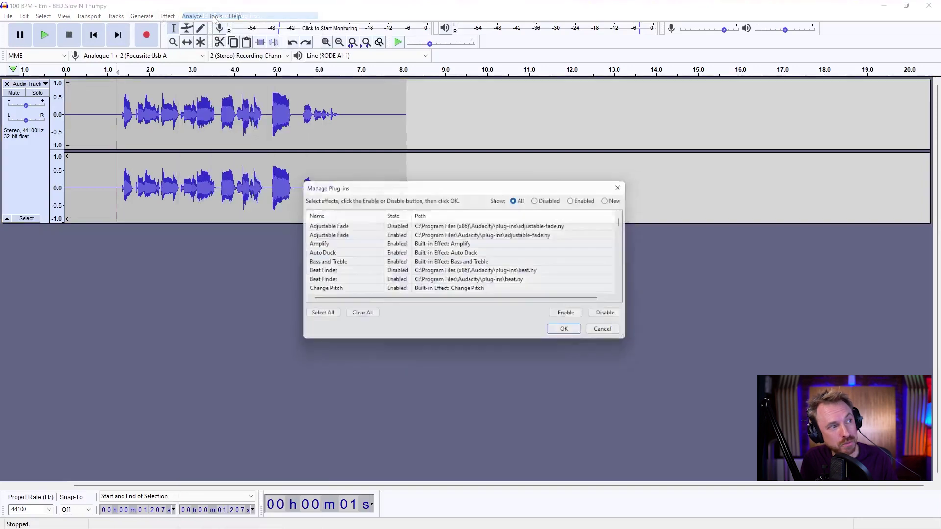
pyautogui.click(618, 201)
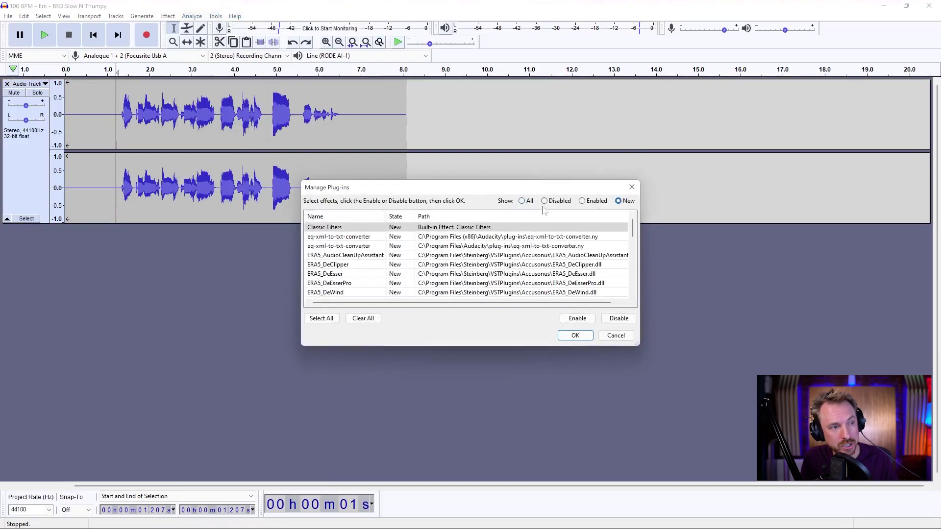
pyautogui.scroll(-5, 353, 259)
pyautogui.scroll(-5, 353, 260)
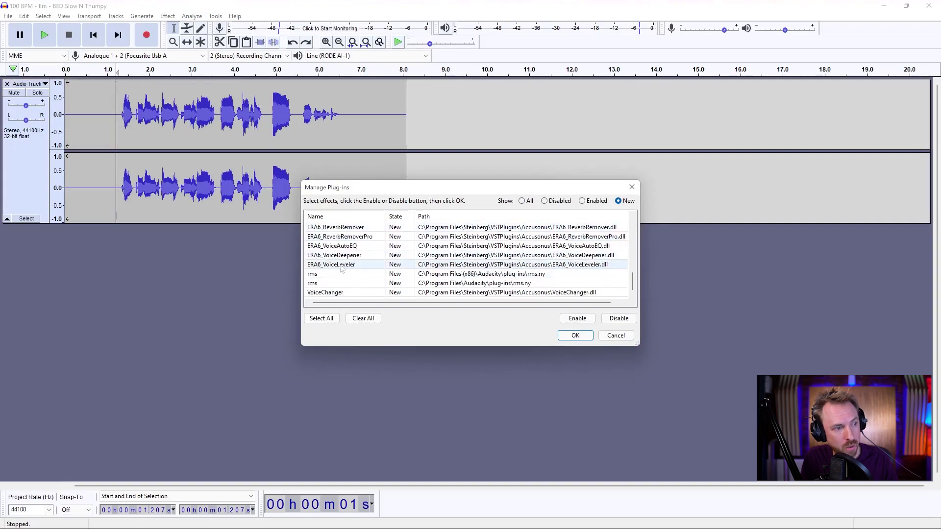
# - Enable the ERA6_VoiceAutoEQ and ERA6_VoiceLeveler plug-ins and confirm
pyautogui.click(341, 265)
pyautogui.keyDown('shift'); pyautogui.click(348, 246); pyautogui.keyUp('shift')
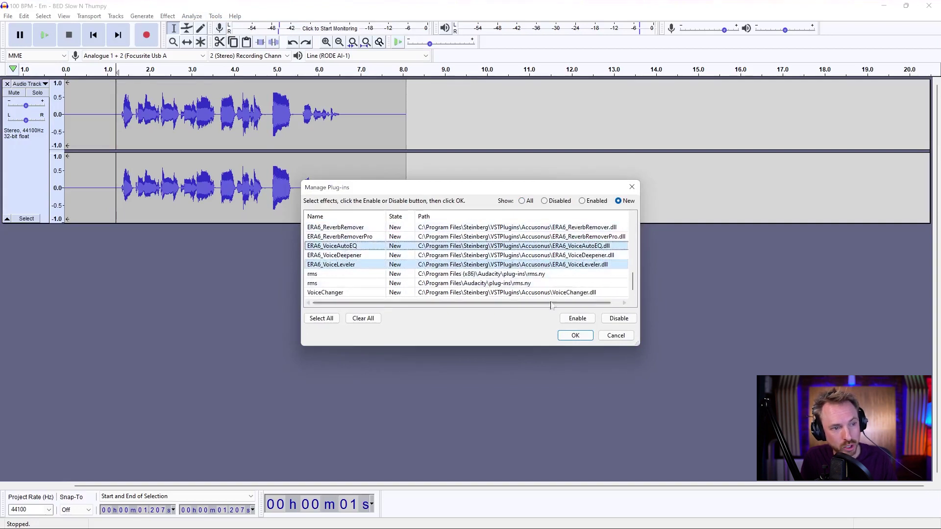
pyautogui.click(577, 319)
pyautogui.click(561, 336)
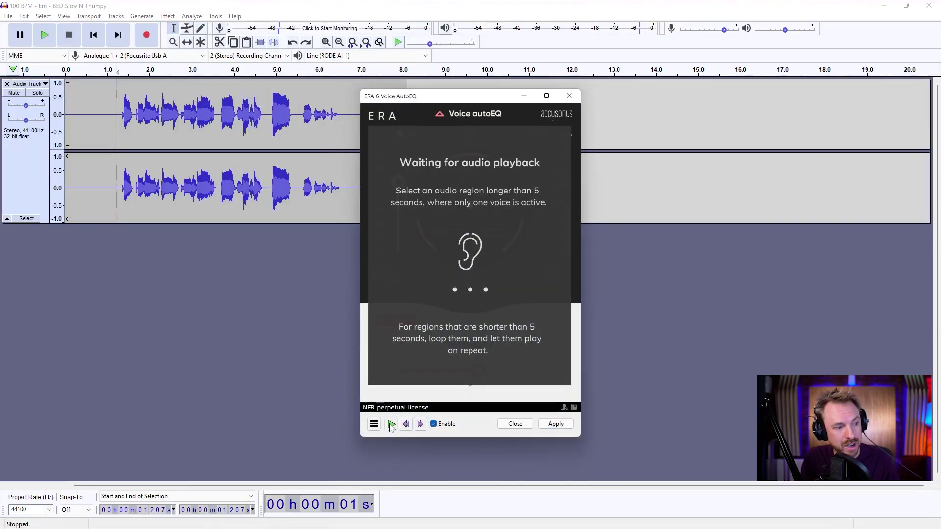
# - Let Voice AutoEQ learn the voice, then shift its EQ balance toward Clarity
pyautogui.click(391, 424)
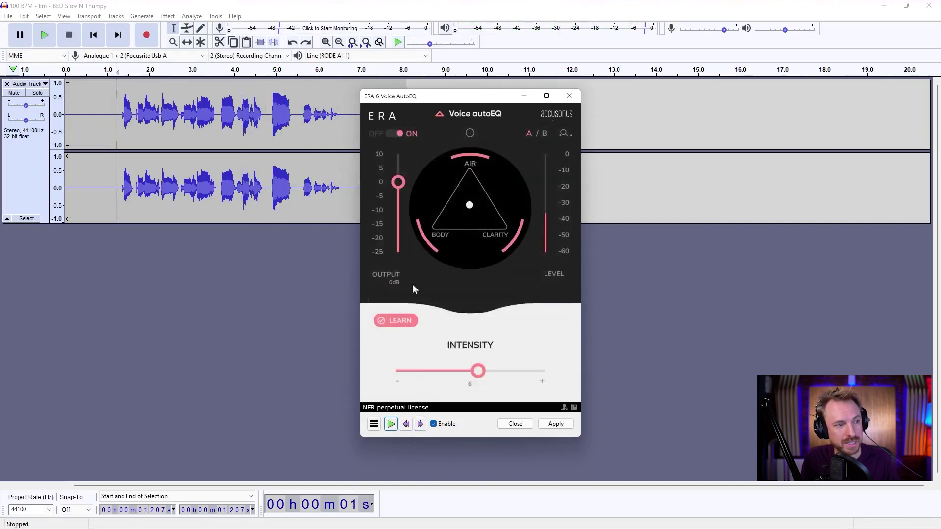
pyautogui.click(391, 424)
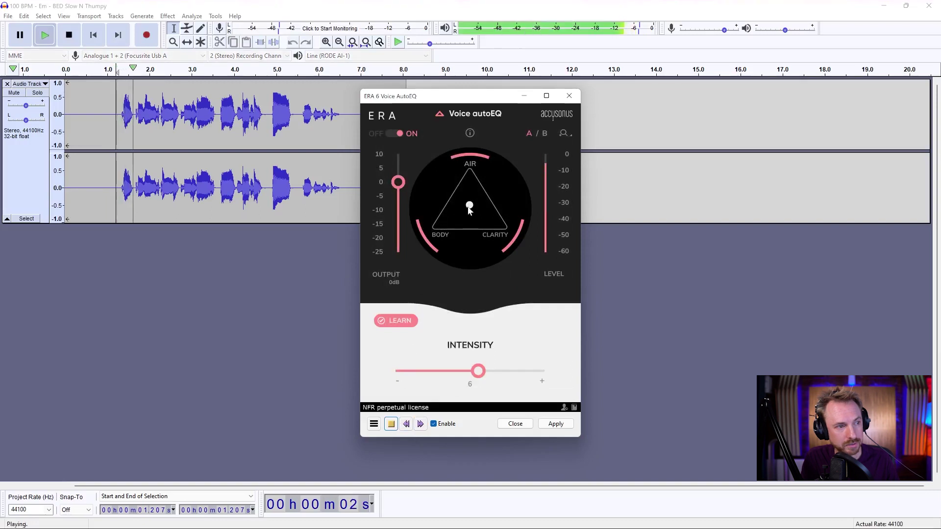
pyautogui.moveTo(446, 225); pyautogui.dragTo(470, 192)
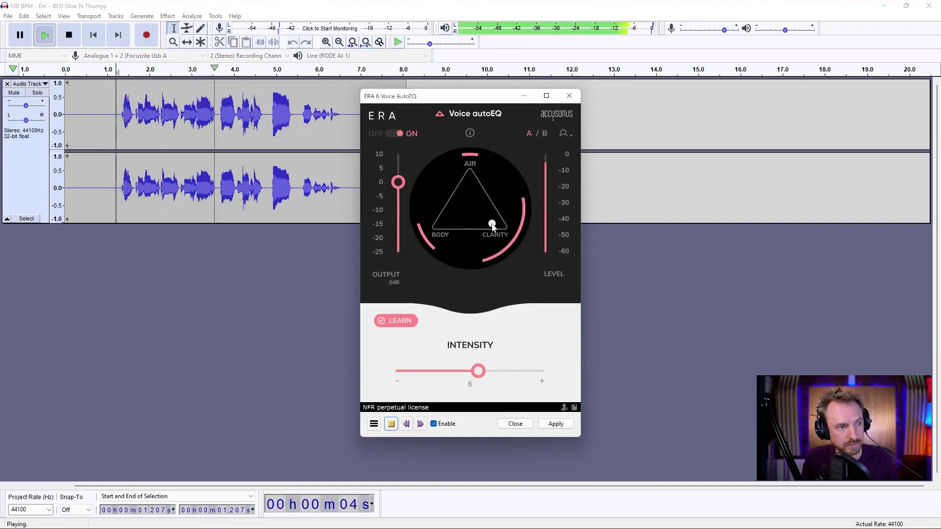
# - Compare the Voice AutoEQ preview with the effect bypassed and switched on
pyautogui.click(391, 424)
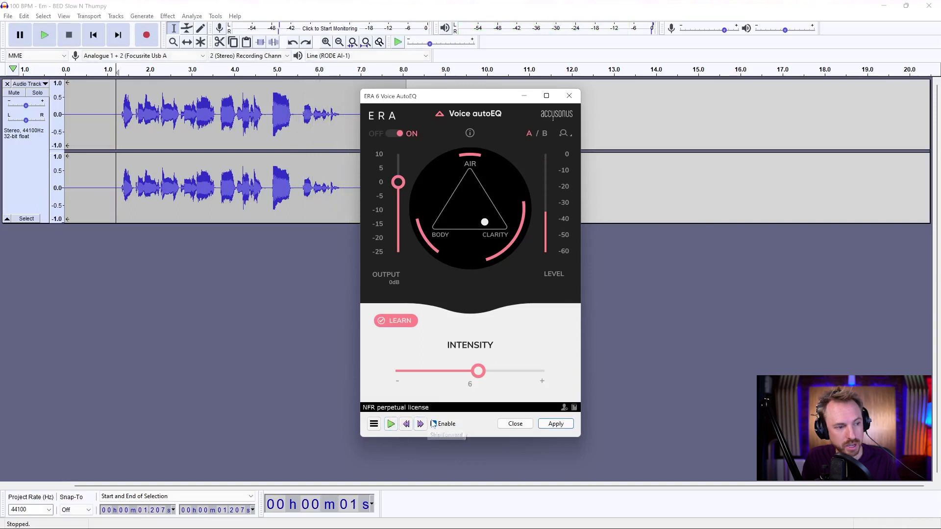
pyautogui.click(391, 424)
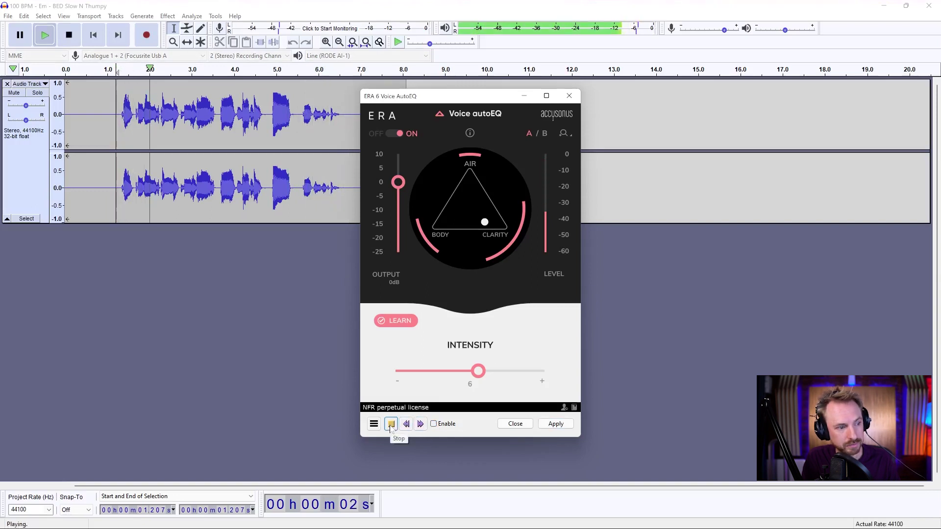
pyautogui.click(390, 425)
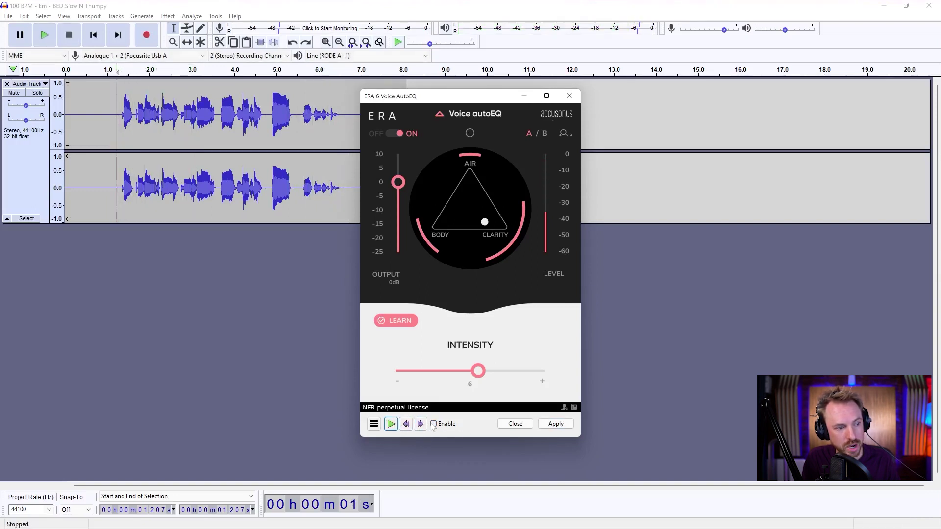
pyautogui.click(391, 424)
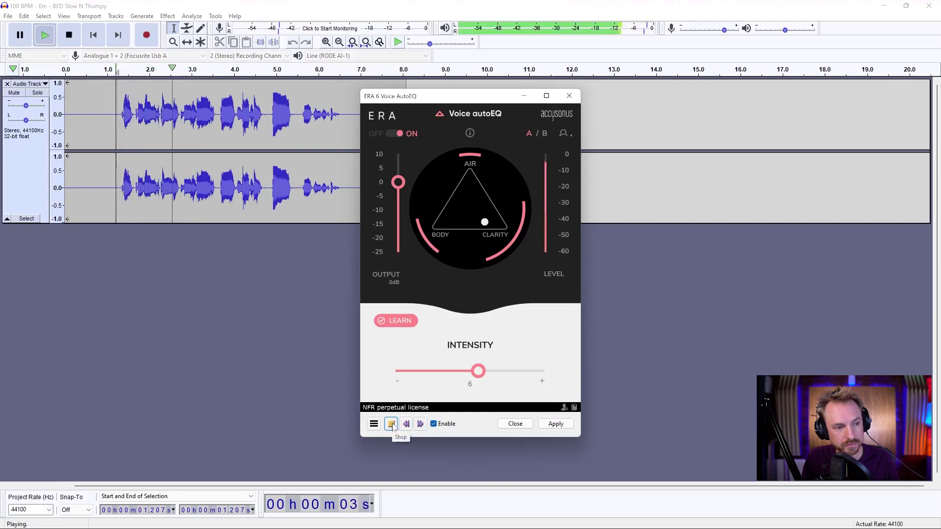
pyautogui.click(390, 424)
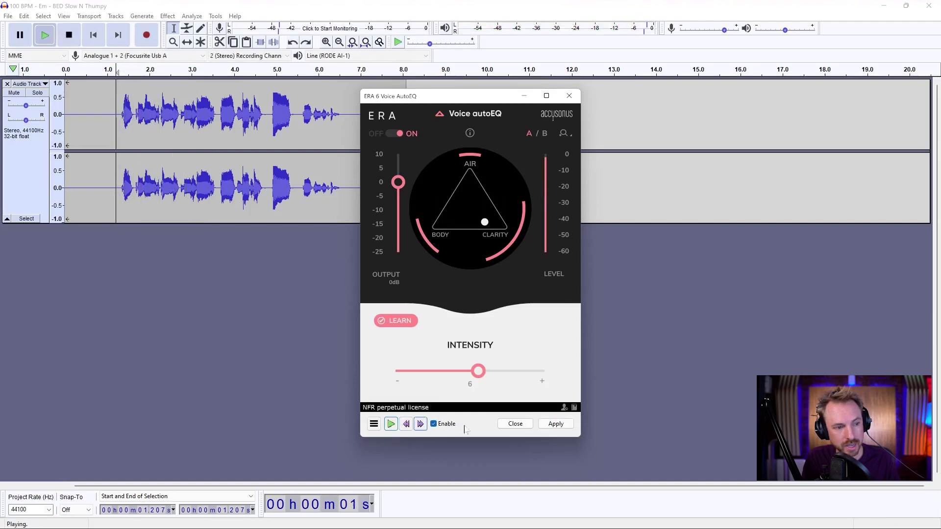
# - Apply Voice AutoEQ to the spoken audio from about 1.1 to 7.1 seconds
pyautogui.click(555, 424)
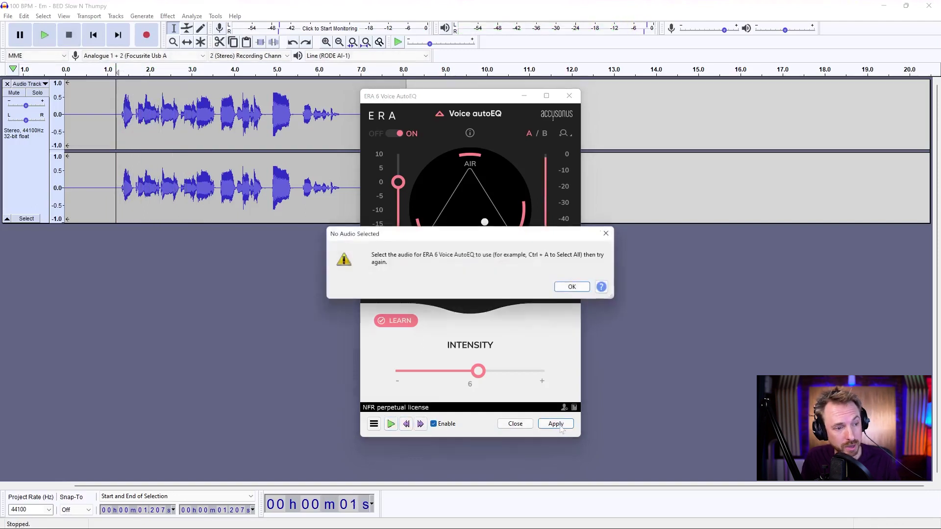
pyautogui.click(568, 287)
pyautogui.moveTo(114, 167); pyautogui.dragTo(363, 146)
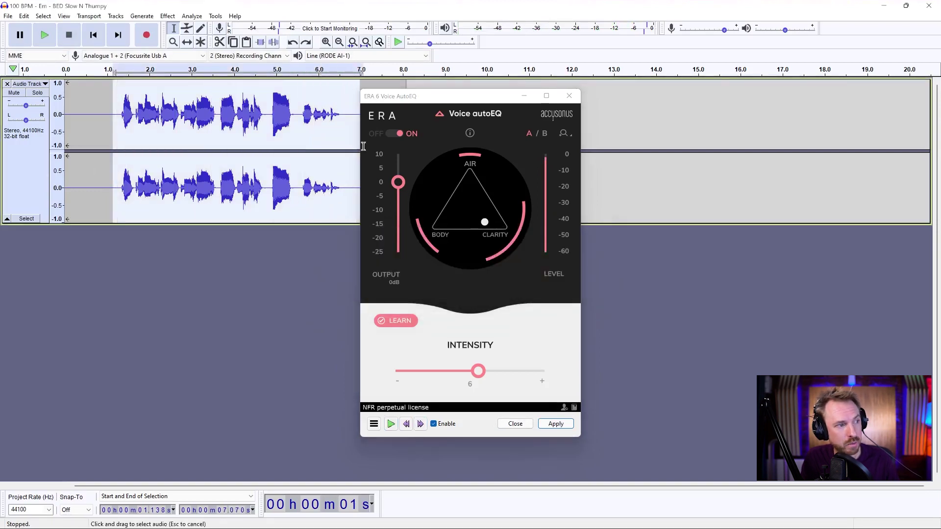
pyautogui.click(560, 425)
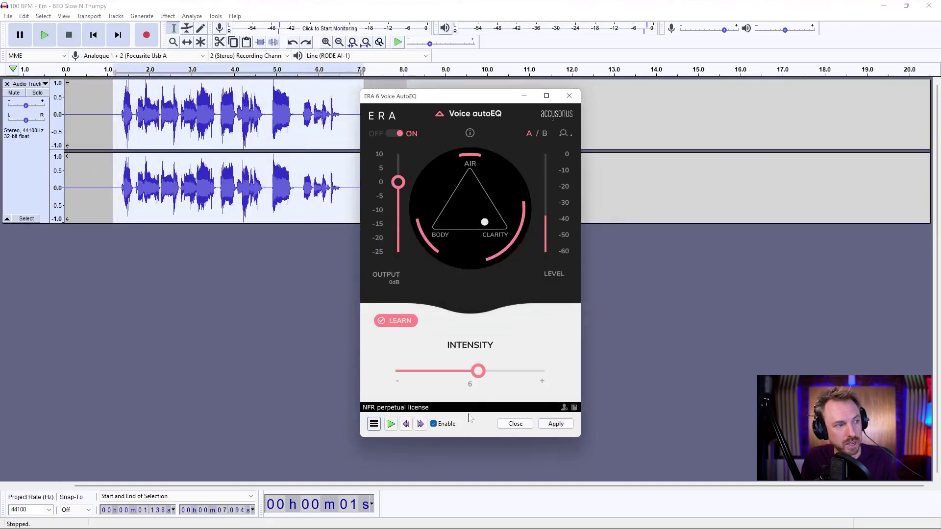
# - Close Voice AutoEQ and launch ERA 6 Voice Leveler, dismissing its background-noise notice
pyautogui.click(511, 424)
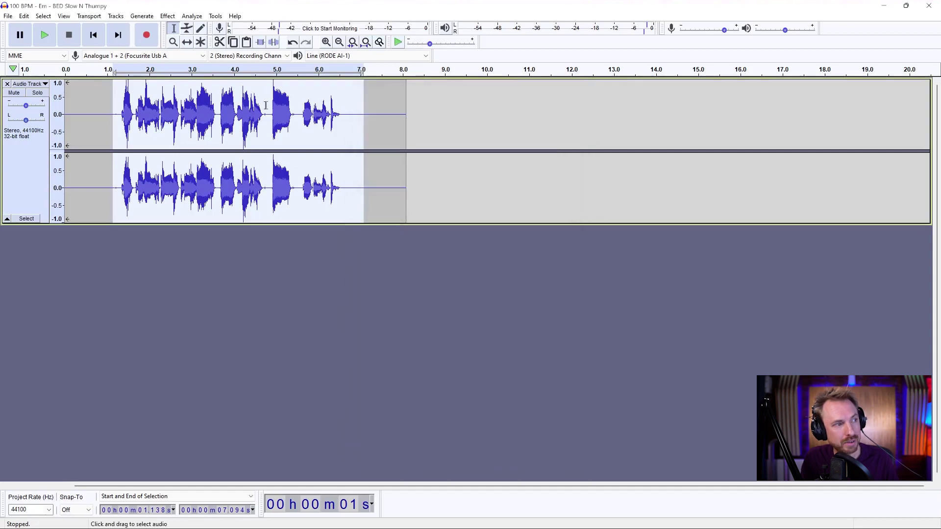
pyautogui.click(166, 17)
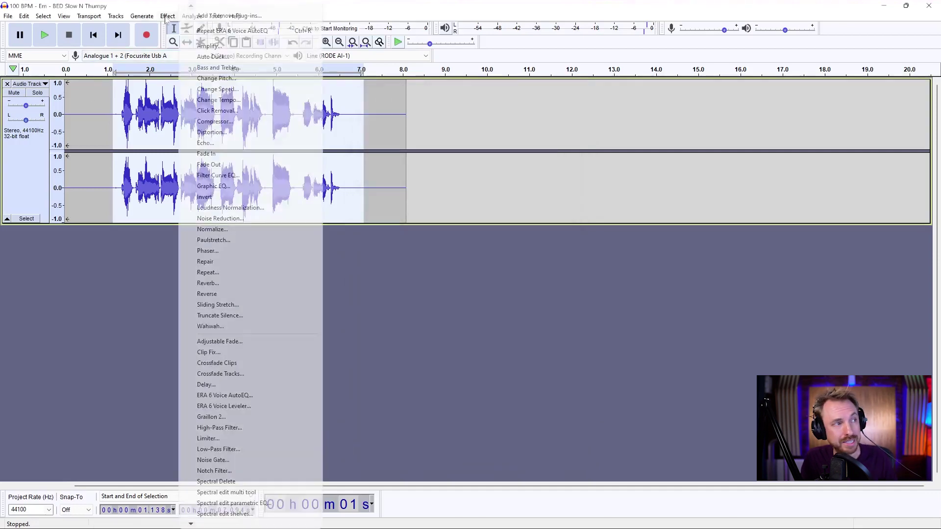
pyautogui.click(249, 405)
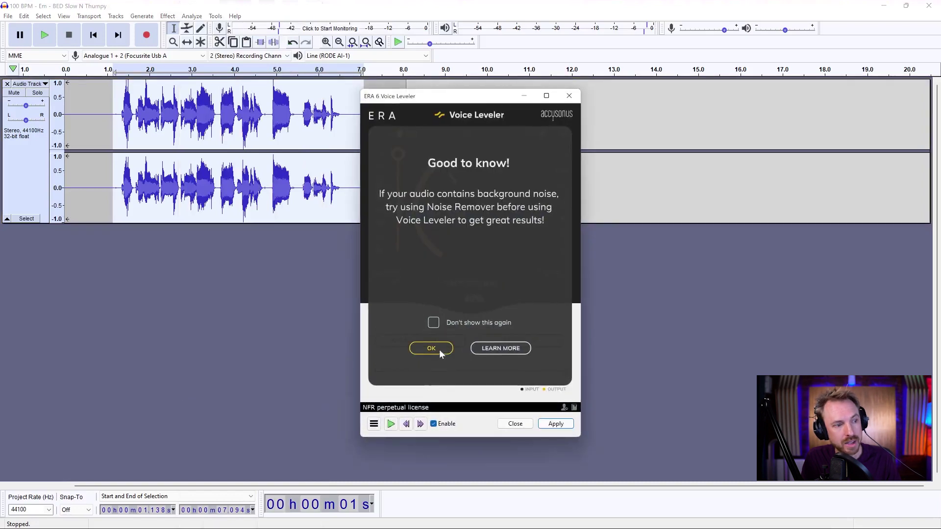
pyautogui.click(439, 349)
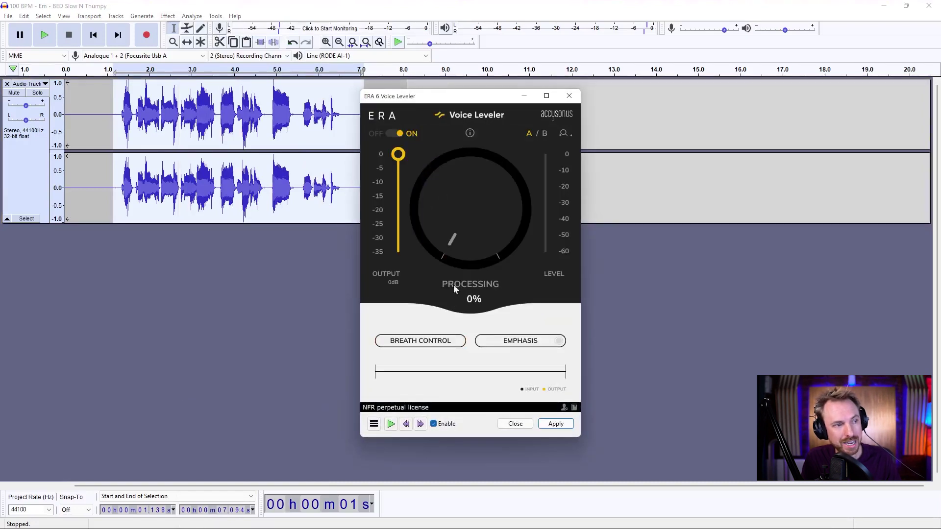
# - Set Voice Leveler processing to 77%, audition it, and apply it to the speech
pyautogui.click(391, 424)
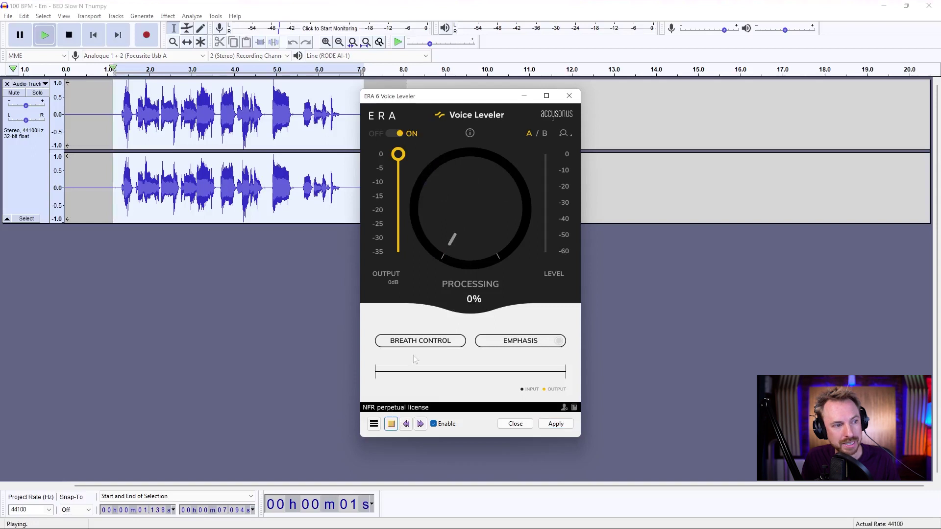
pyautogui.moveTo(457, 245); pyautogui.dragTo(487, 135)
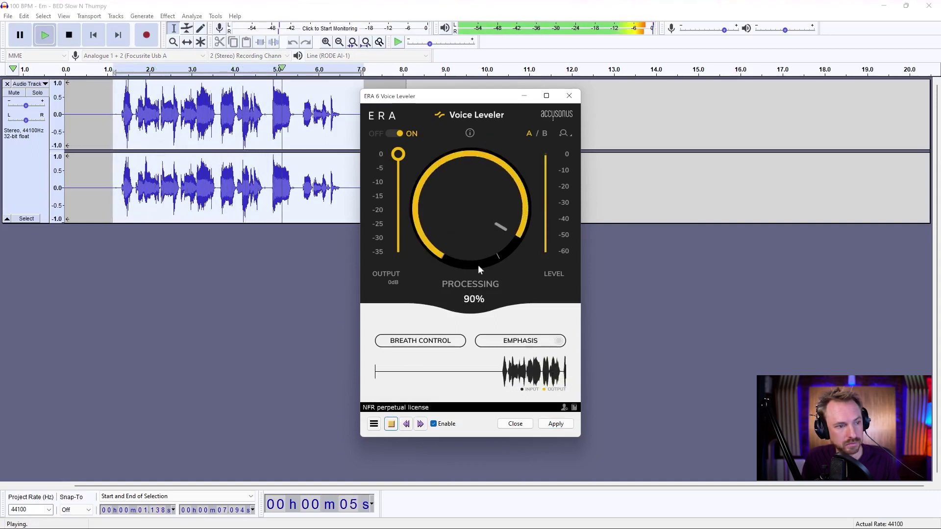
pyautogui.click(391, 424)
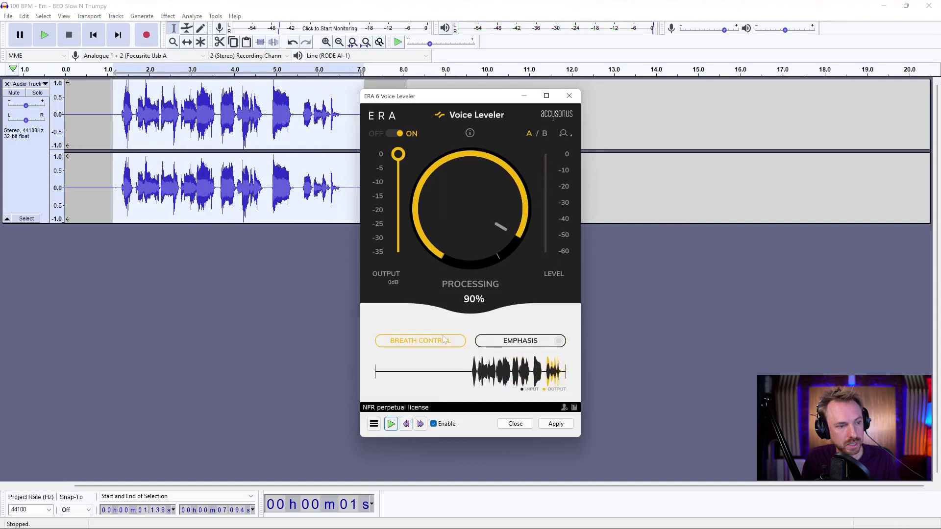
pyautogui.click(391, 425)
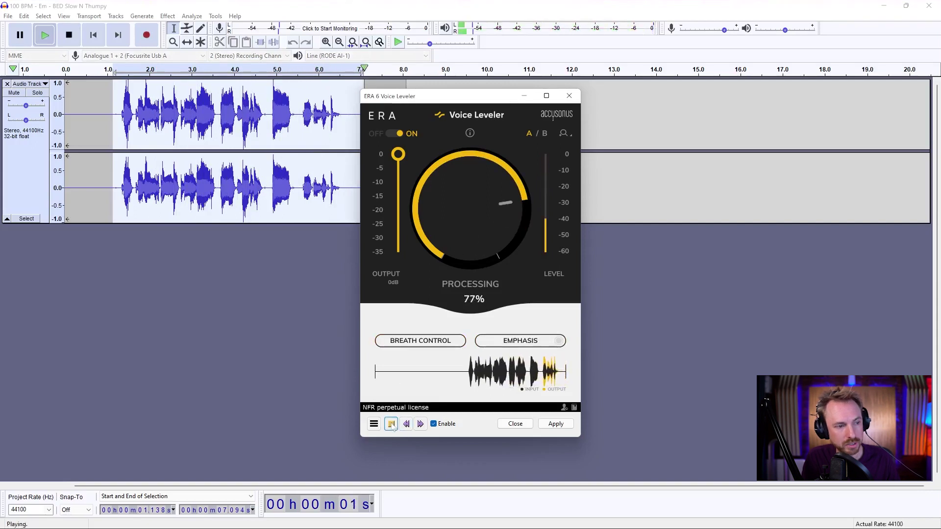
pyautogui.click(391, 424)
pyautogui.click(391, 424)
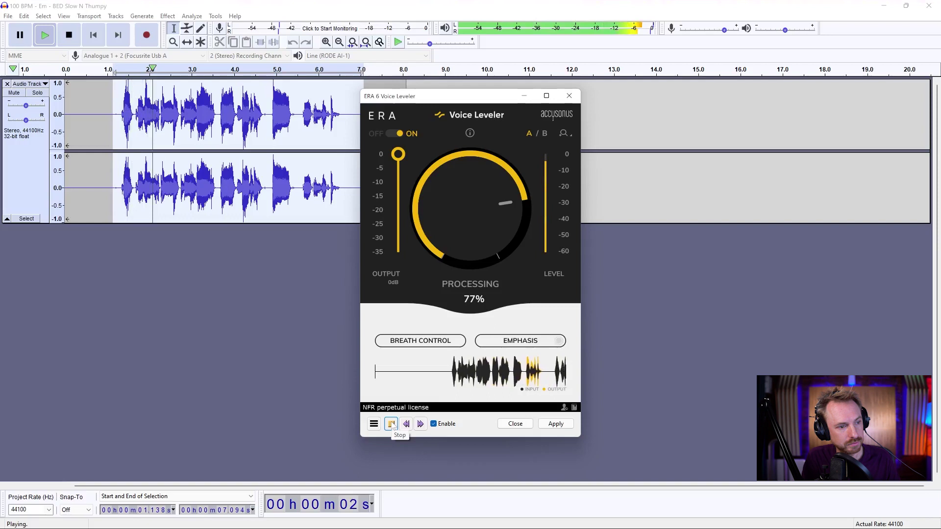
pyautogui.click(391, 425)
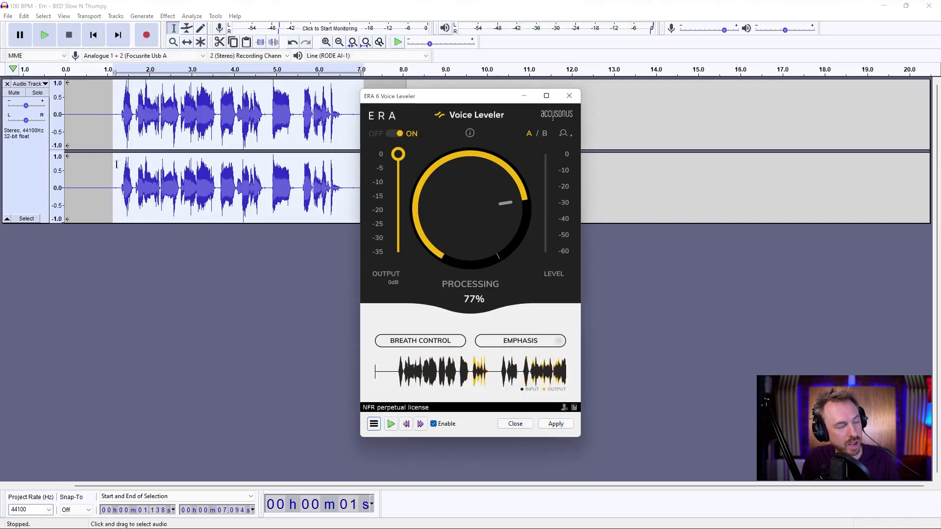
pyautogui.click(515, 424)
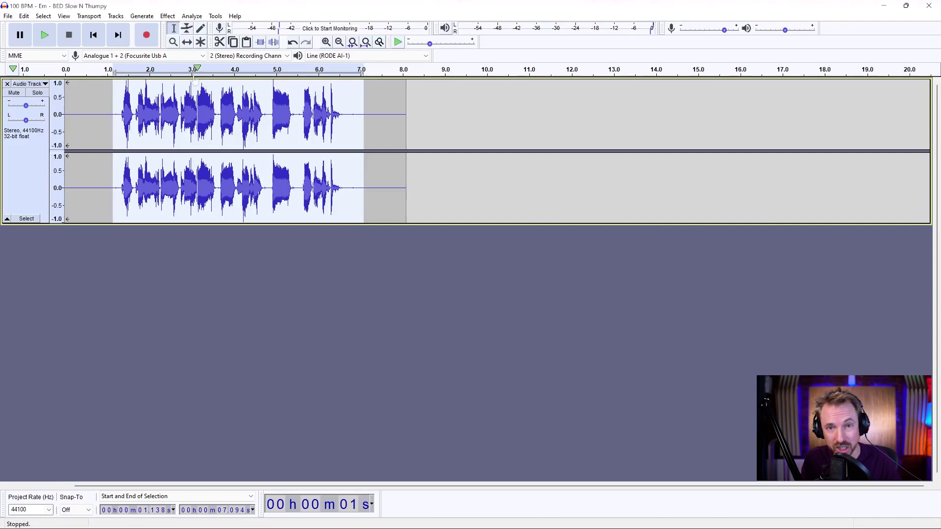
# - Load the Younger Speech factory preset in Graillon 2
pyautogui.click(167, 15)
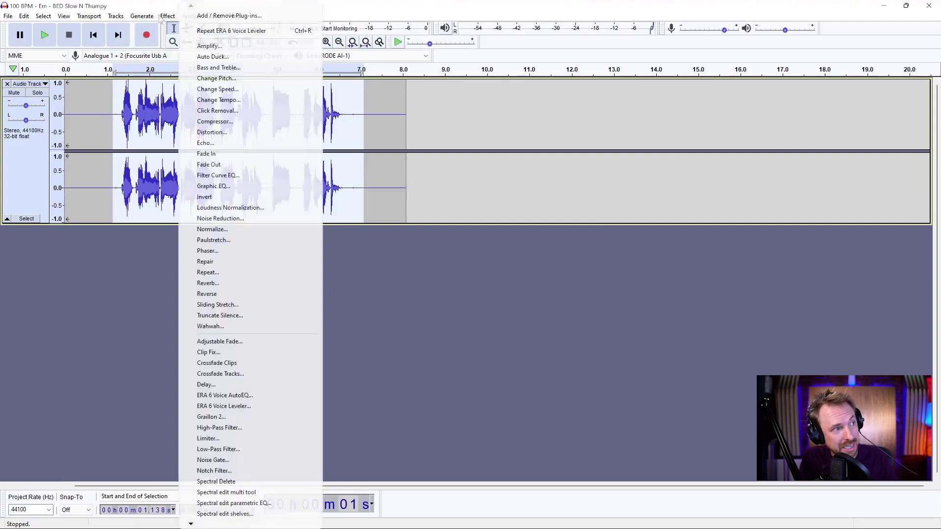
pyautogui.click(227, 420)
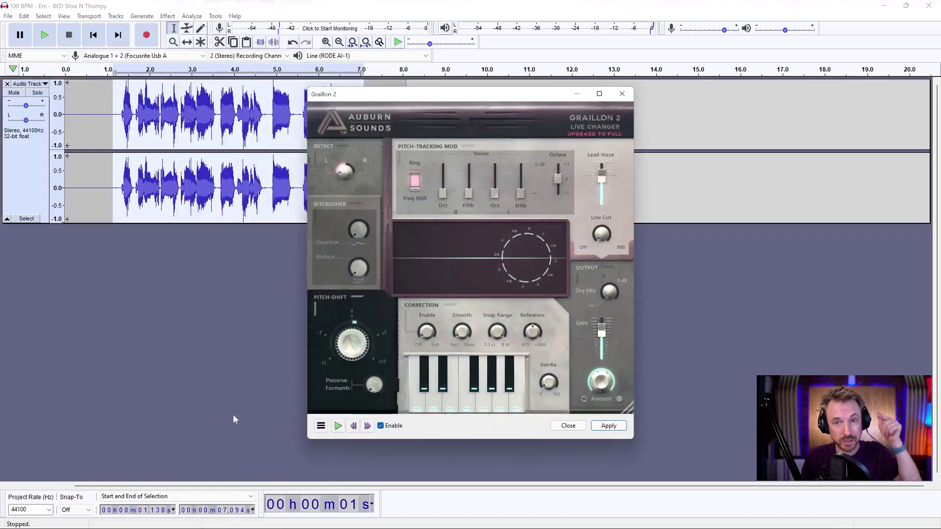
pyautogui.click(321, 425)
pyautogui.moveTo(358, 369)
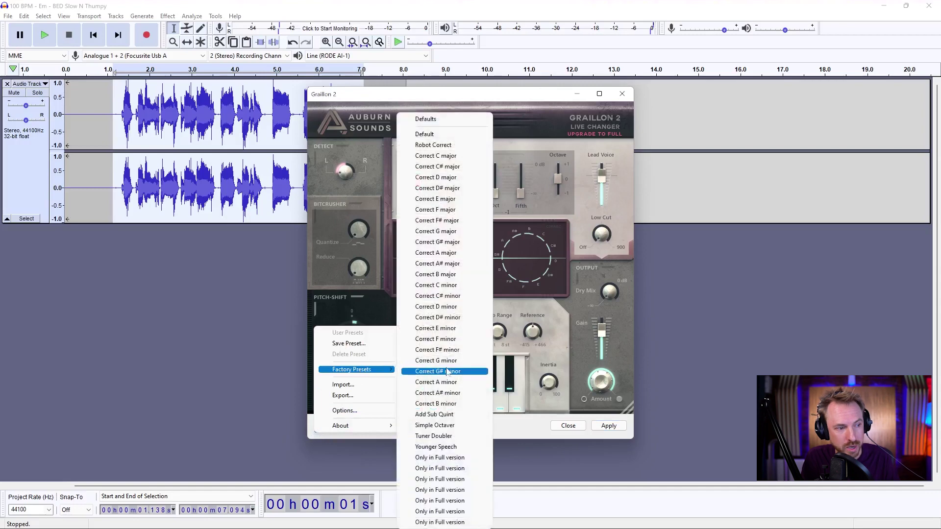
pyautogui.click(441, 447)
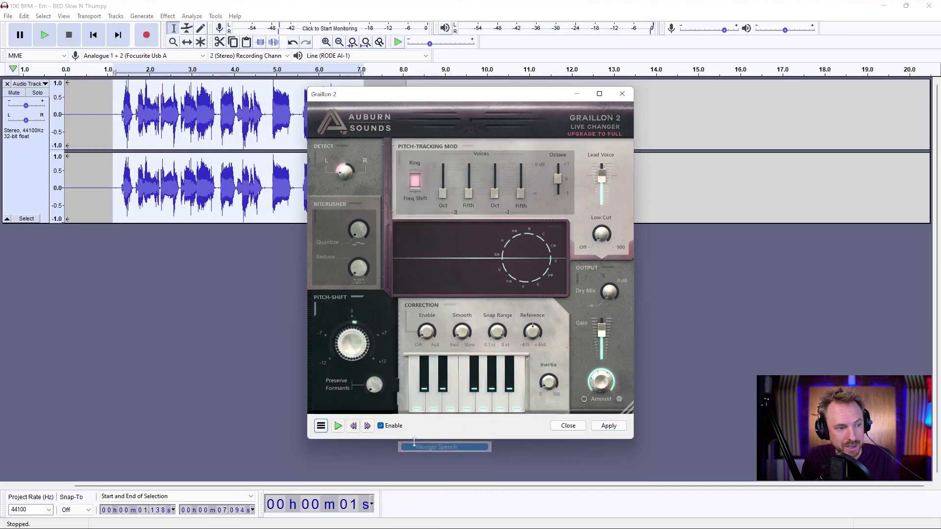
# - Preview the voice while trying pitch shifts of about -5.78 and 0.42 semitones
pyautogui.click(338, 425)
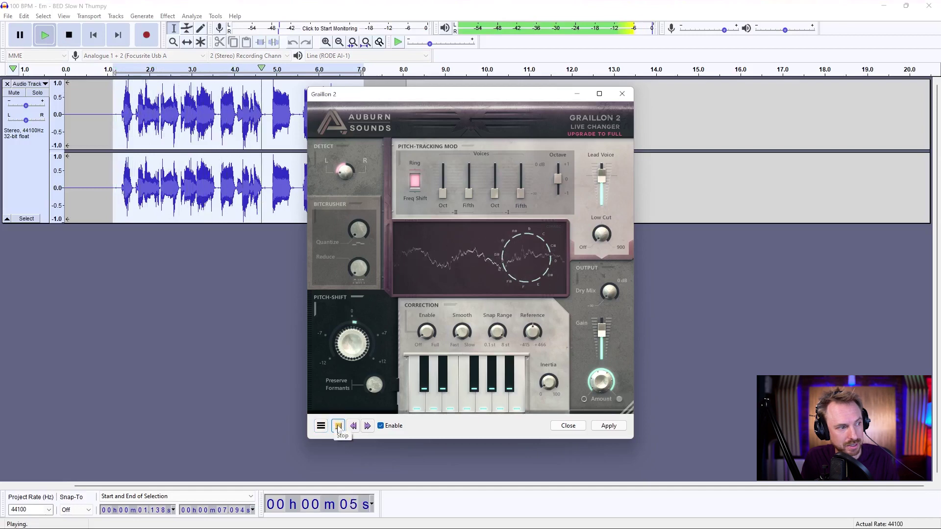
pyautogui.click(338, 426)
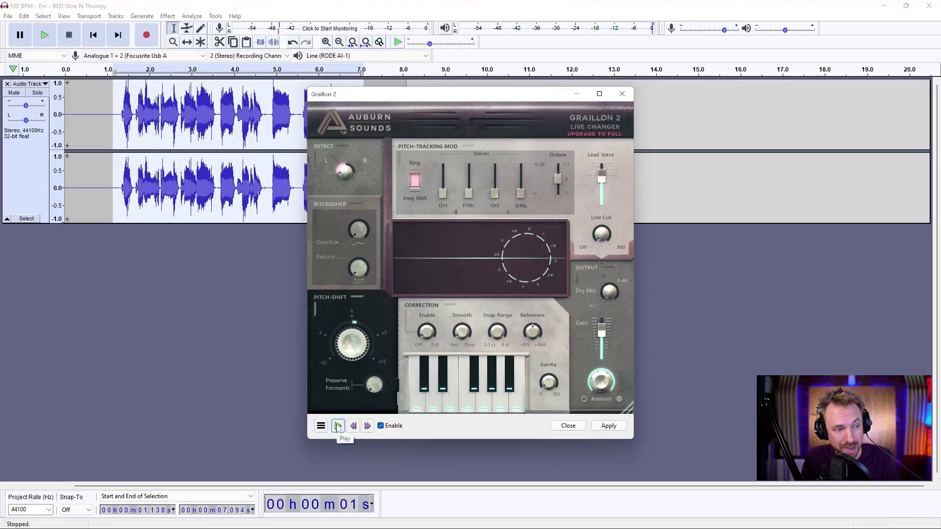
pyautogui.click(338, 426)
pyautogui.moveTo(351, 343); pyautogui.dragTo(356, 325)
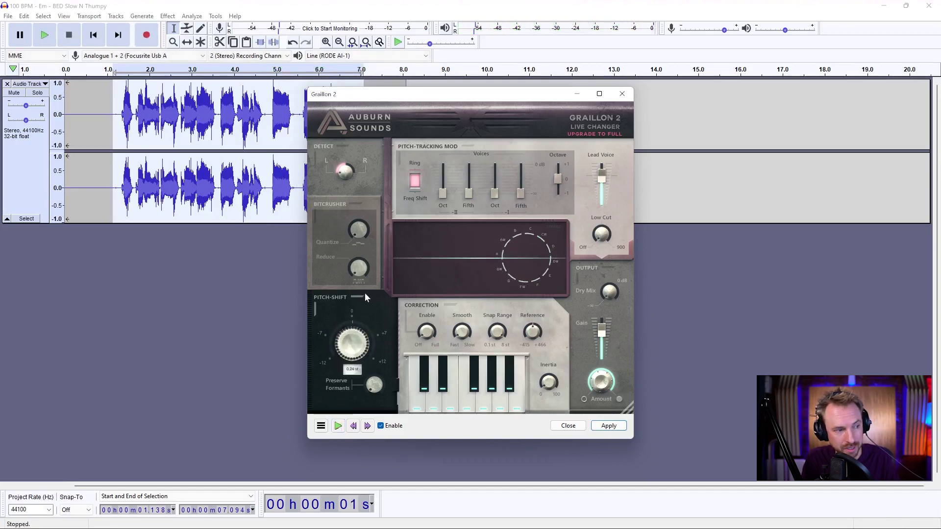
pyautogui.click(338, 426)
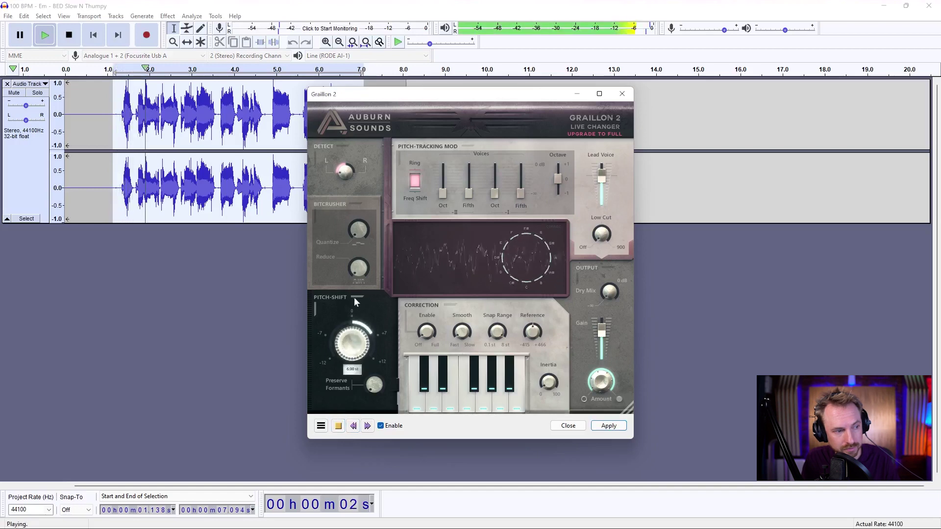
pyautogui.moveTo(339, 349)
pyautogui.mouseDown()
pyautogui.moveTo(337, 399)
pyautogui.moveTo(344, 351)
pyautogui.mouseUp()
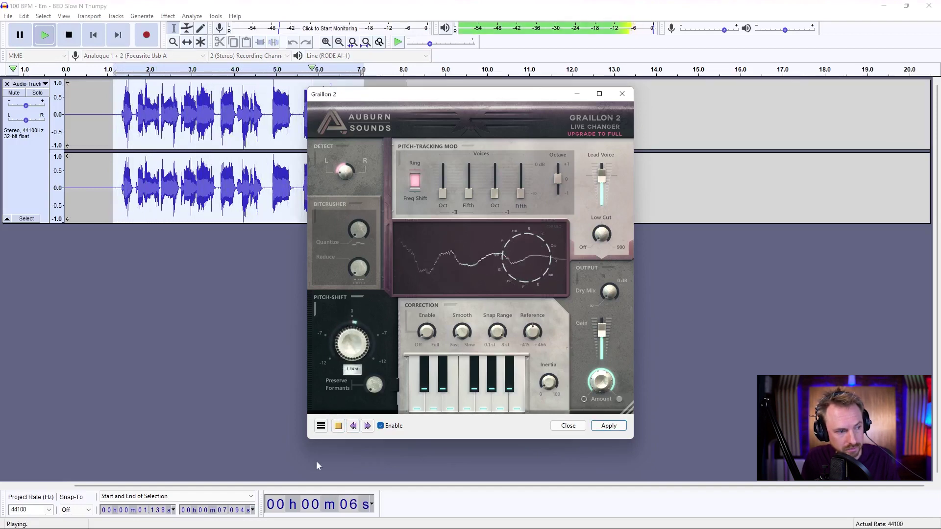
pyautogui.click(338, 426)
pyautogui.click(339, 426)
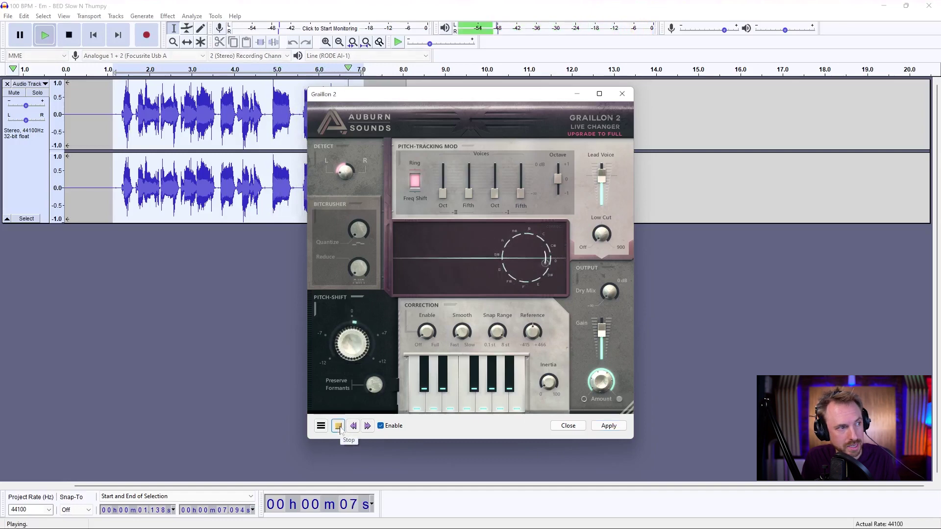